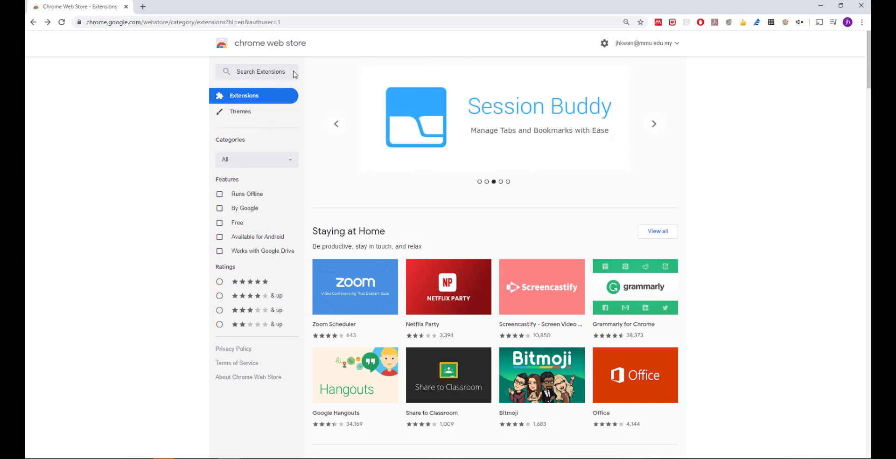
- Search the Chrome Web Store for 'kami' and add the Kami PDF annotation extension to Chrome
key(ctrl+plus)
key(ctrl+plus)
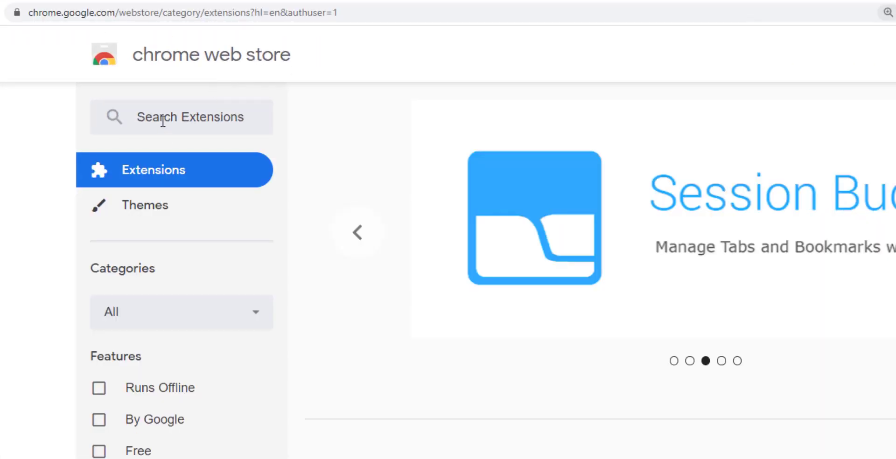
click(165, 119)
text(kami)
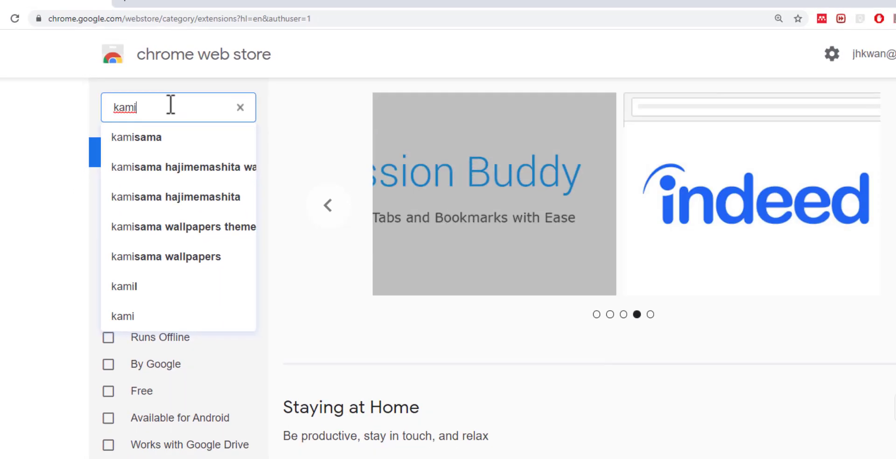
key(Return)
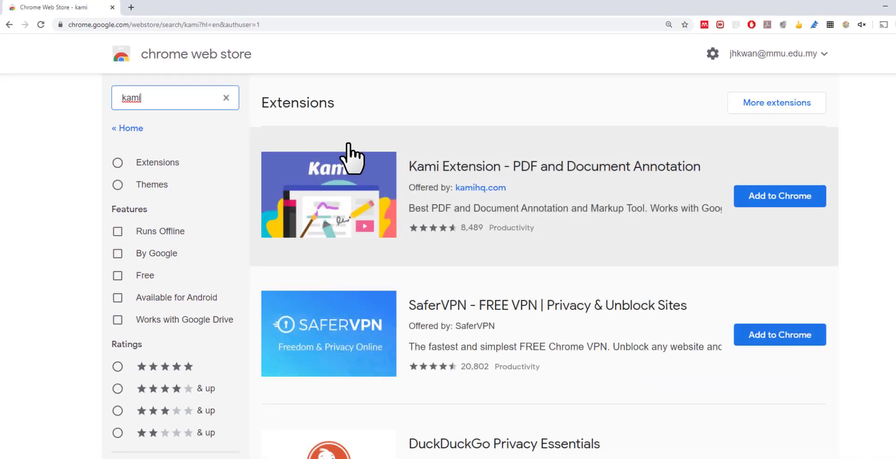
click(356, 193)
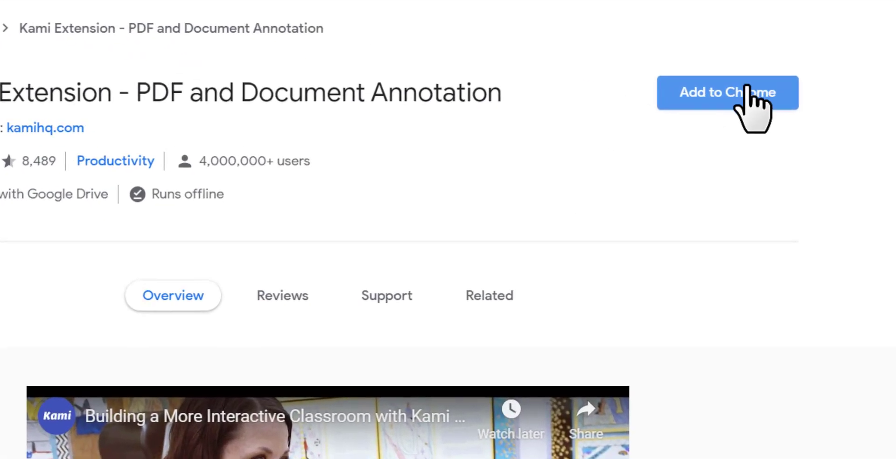
click(702, 103)
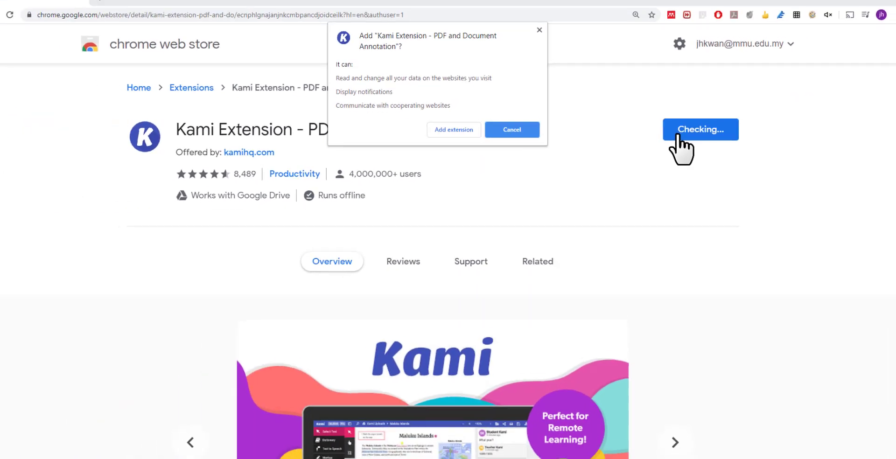
click(449, 131)
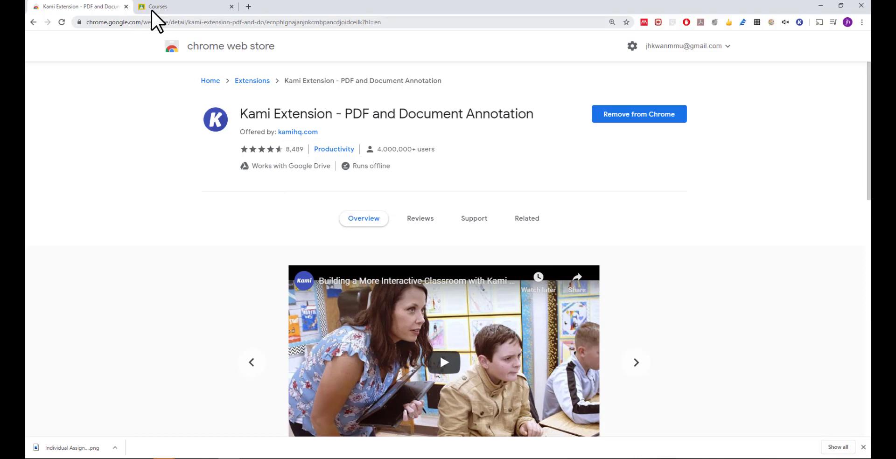
- Open a student's submitted file from BAC2644 (1920)'s 03 Individual Assignment student work
click(163, 4)
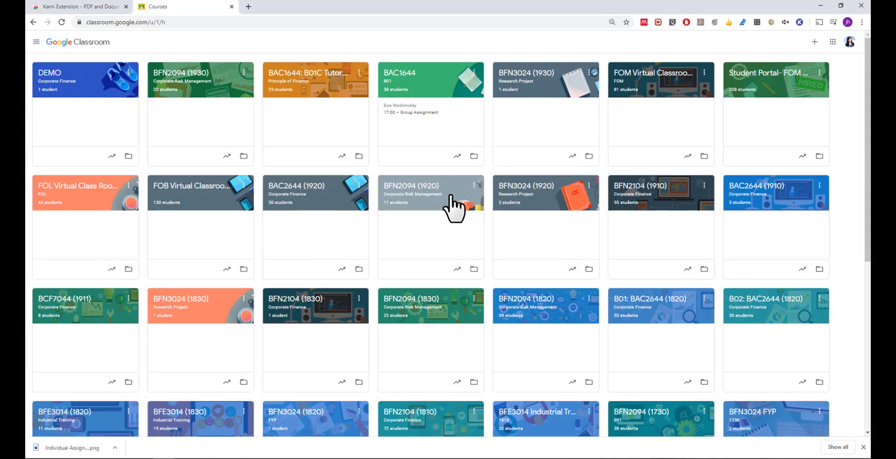
click(303, 187)
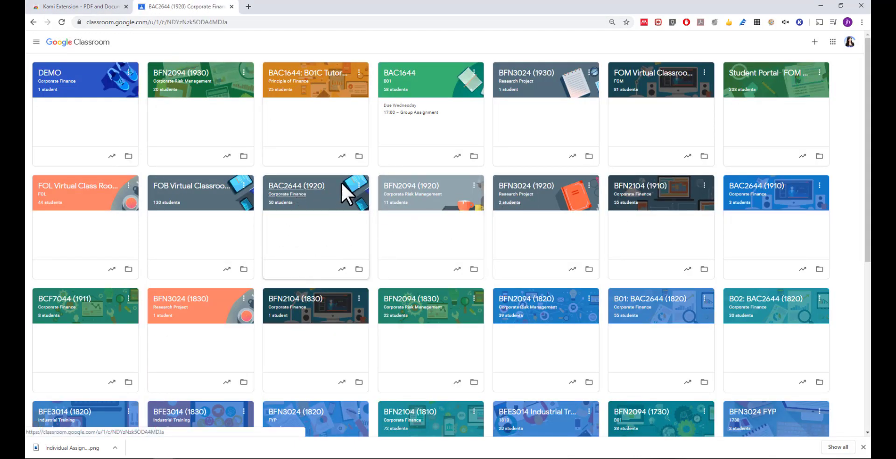
click(434, 42)
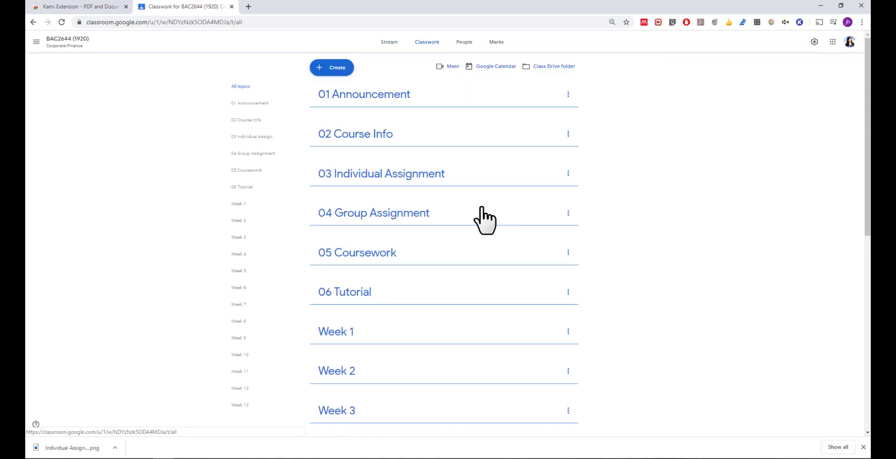
click(252, 140)
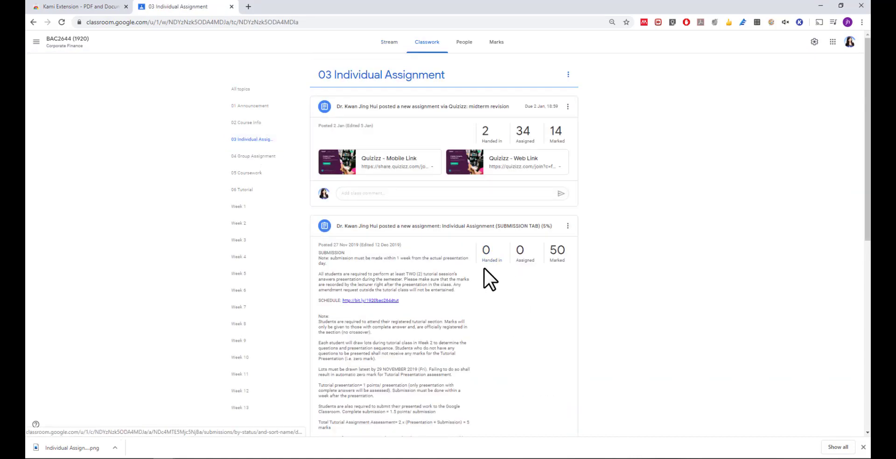
click(486, 255)
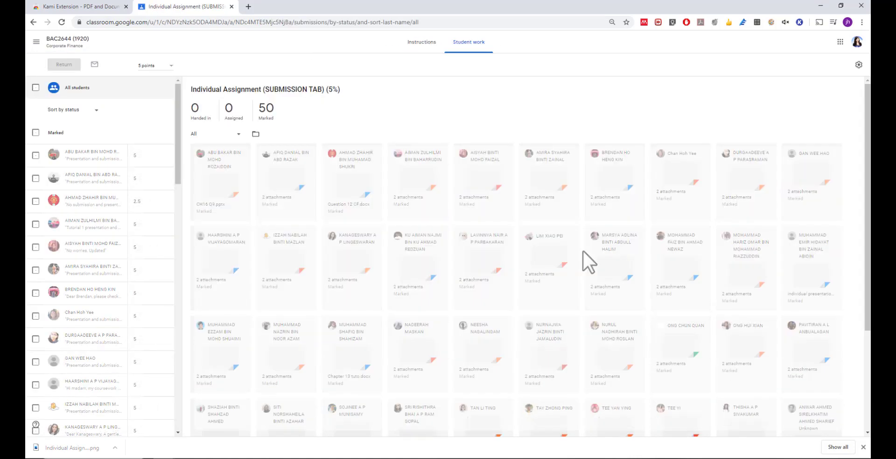
click(472, 264)
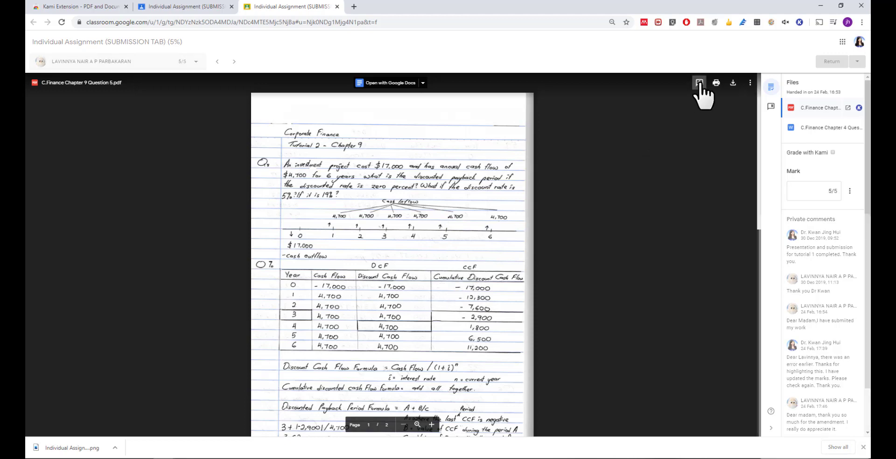
- Place a trial comment on the PDF page, then discard it
click(699, 82)
click(483, 244)
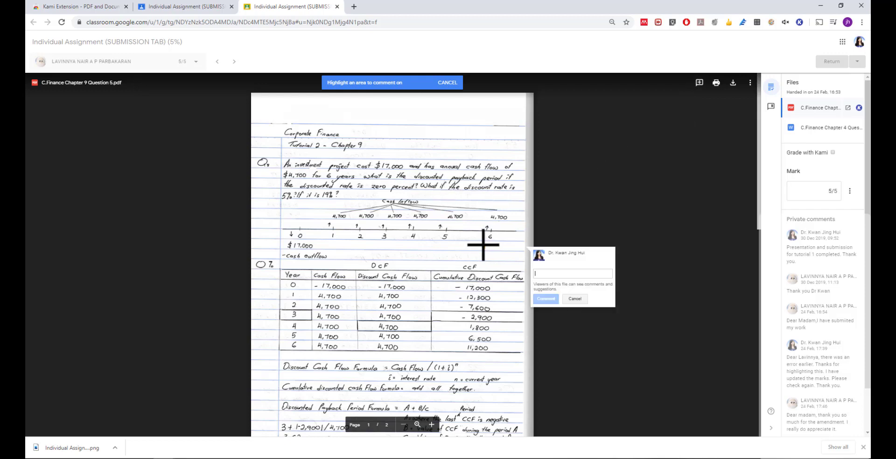
click(573, 299)
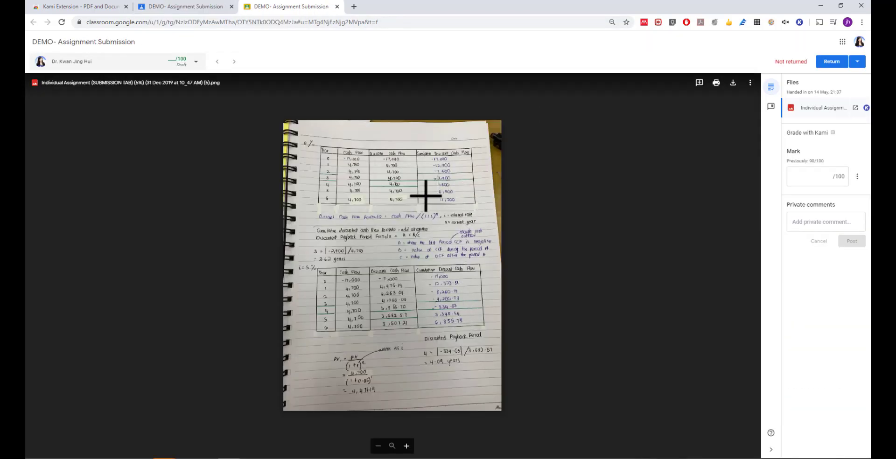
- Zoom into the notebook photo and comment 'wrong answer.' on the 11,200 figure
click(423, 200)
drag(422, 199, 420, 262)
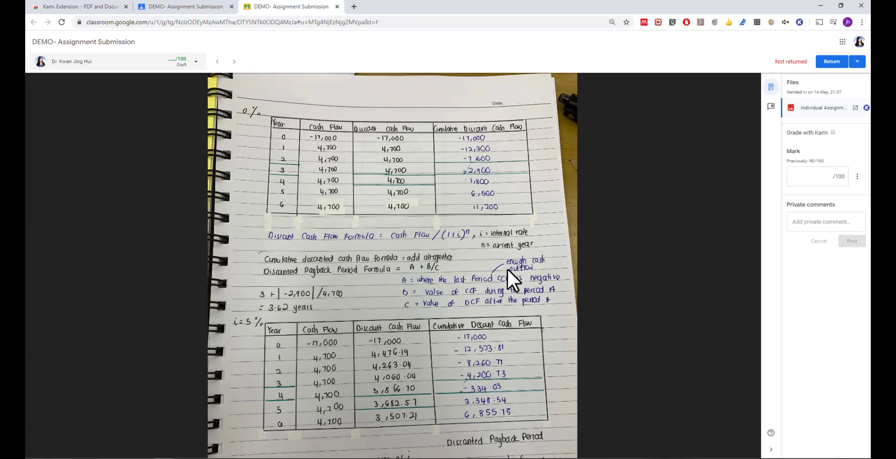
scroll(503, 280, down, 1)
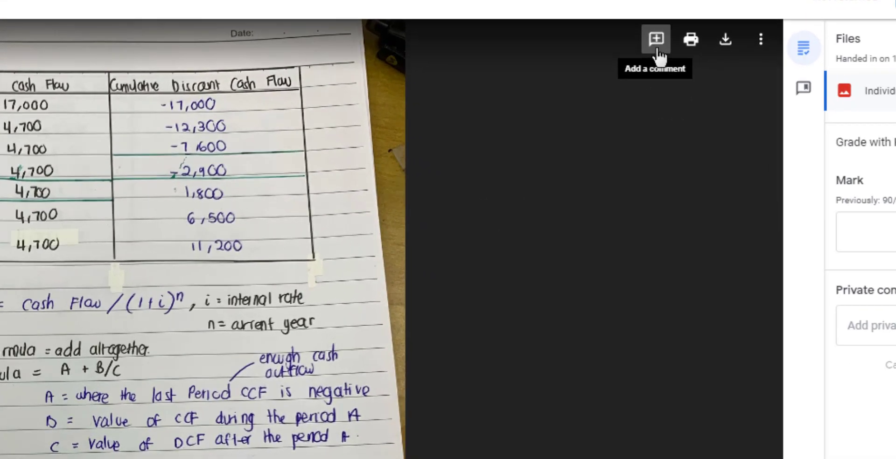
click(658, 49)
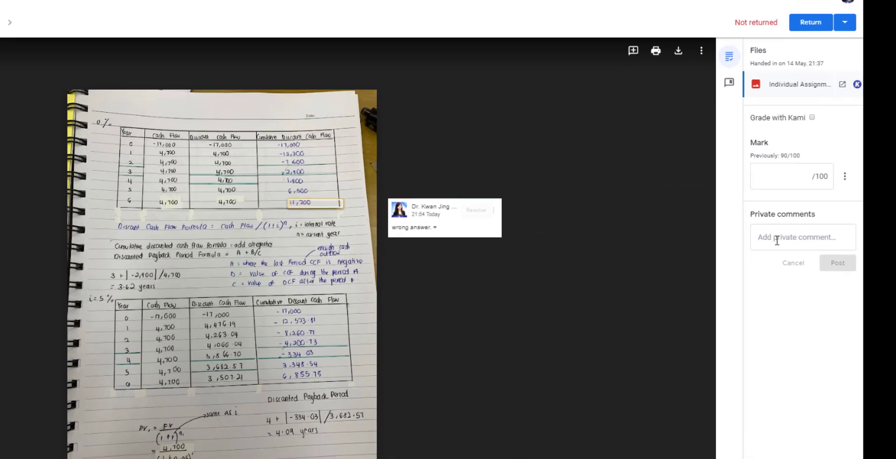
- Post the private comment 'well done. good job.' to the student
click(812, 223)
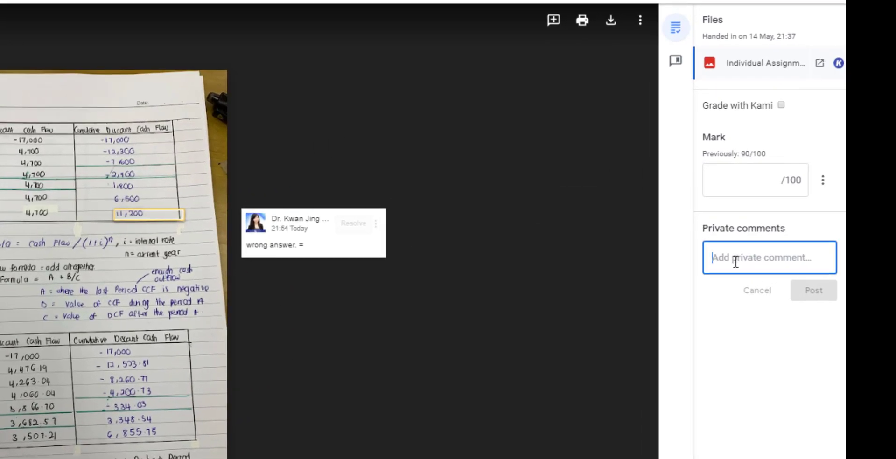
text(well done. good job.)
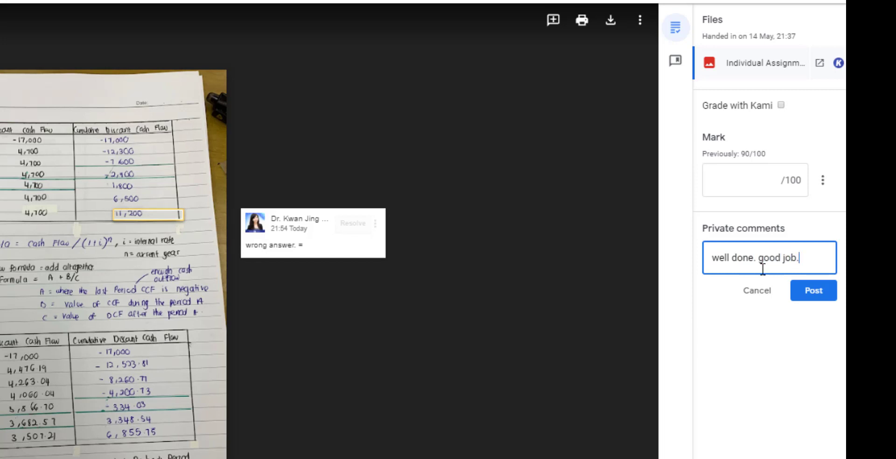
click(802, 297)
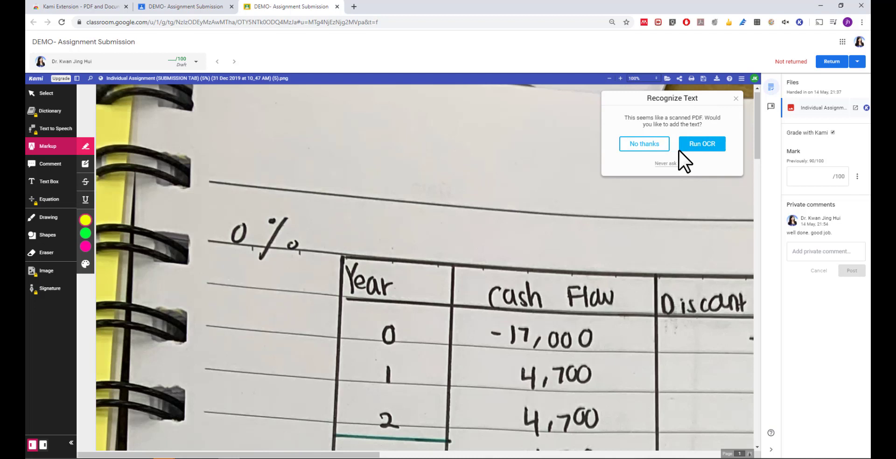
- Decline Kami's text-recognition offer and scroll through the cash-flow table and formulas below
click(643, 145)
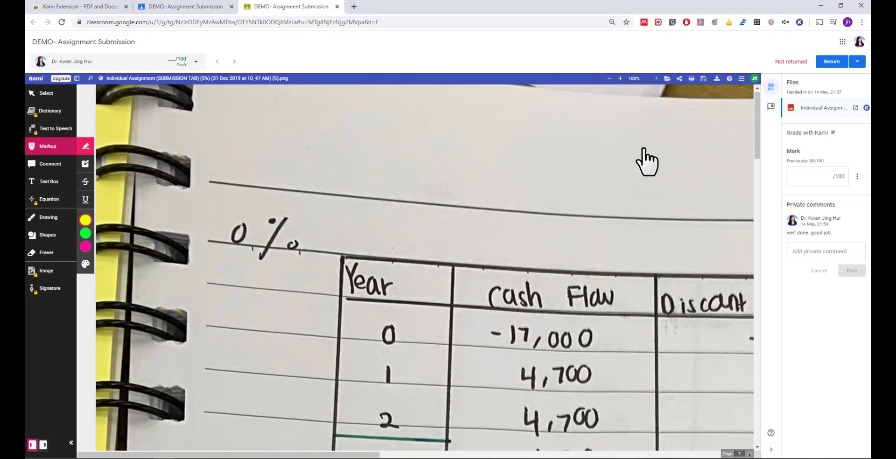
ctrl+scroll(568, 218, down, 2)
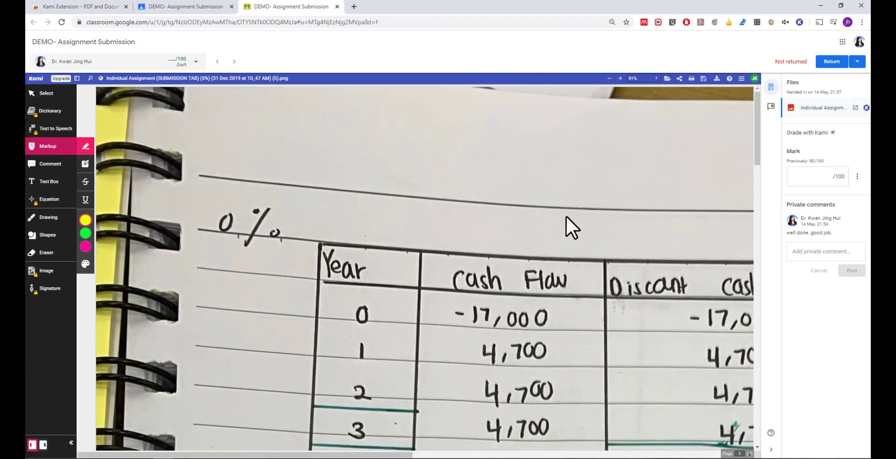
ctrl+scroll(566, 214, down, 1)
ctrl+scroll(562, 211, down, 1)
ctrl+scroll(562, 211, down, 1)
ctrl+scroll(562, 210, down, 1)
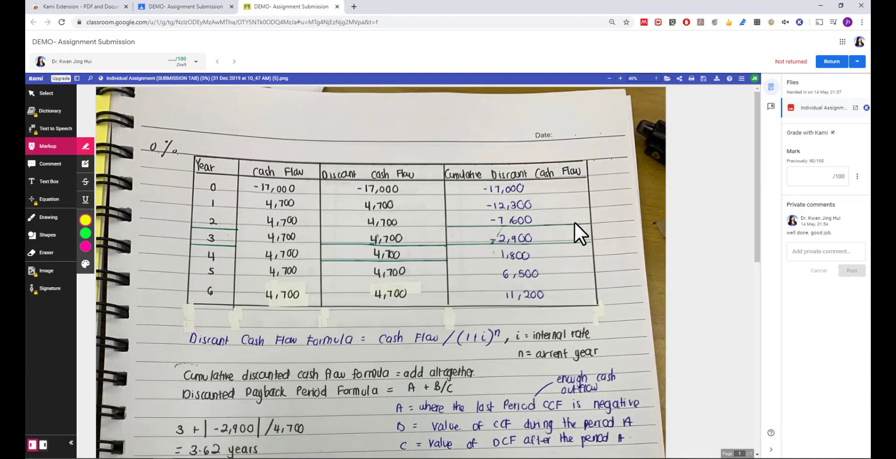
scroll(532, 280, down, 2)
scroll(530, 298, down, 1)
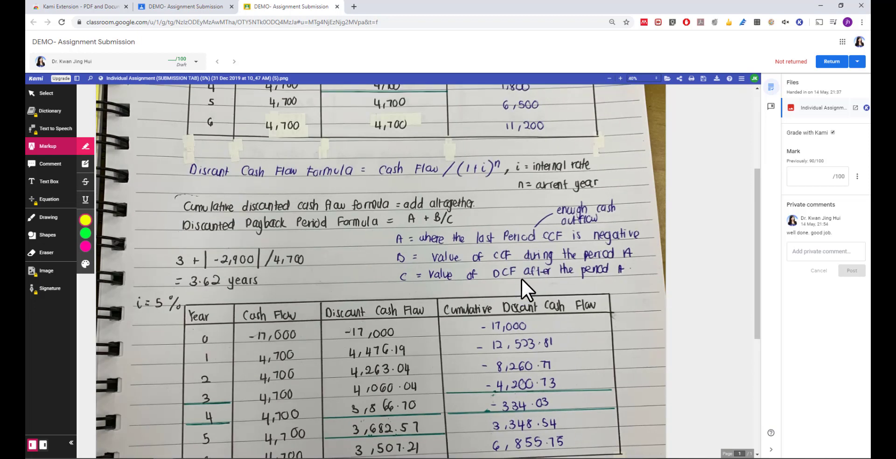
scroll(525, 280, up, 2)
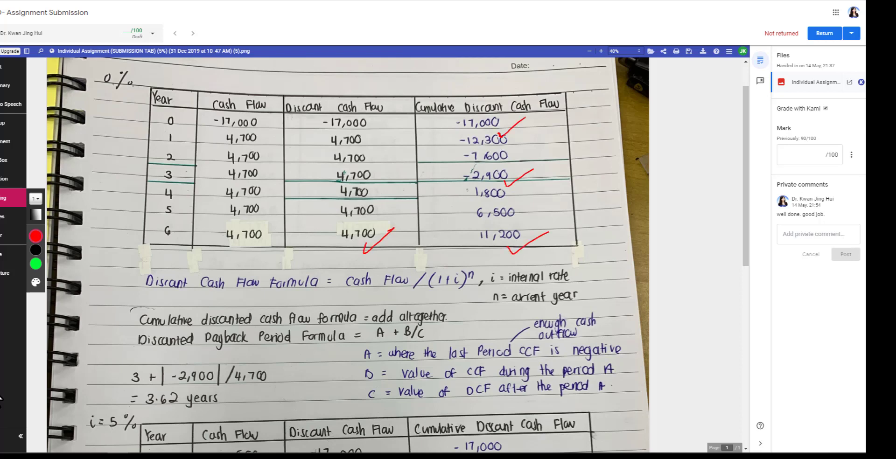
- Circle Cash Flow, draw a line by the A definition, and tick the C line in red
drag(408, 270, 411, 269)
drag(286, 355, 363, 349)
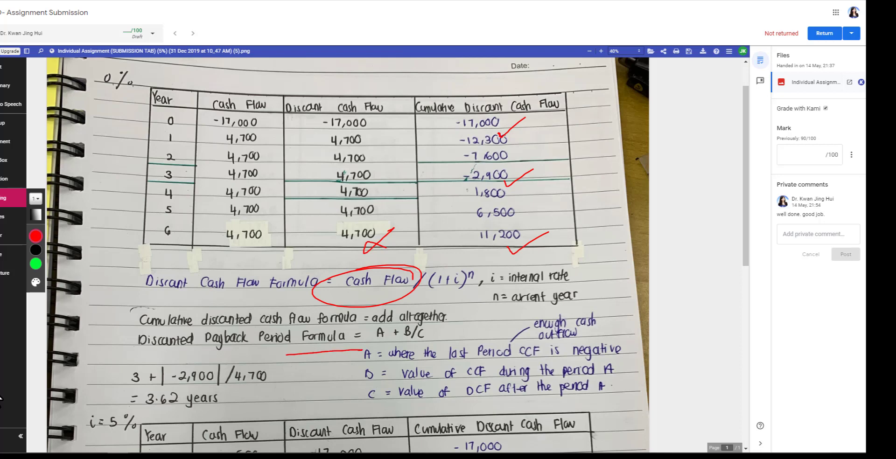
drag(426, 399, 472, 382)
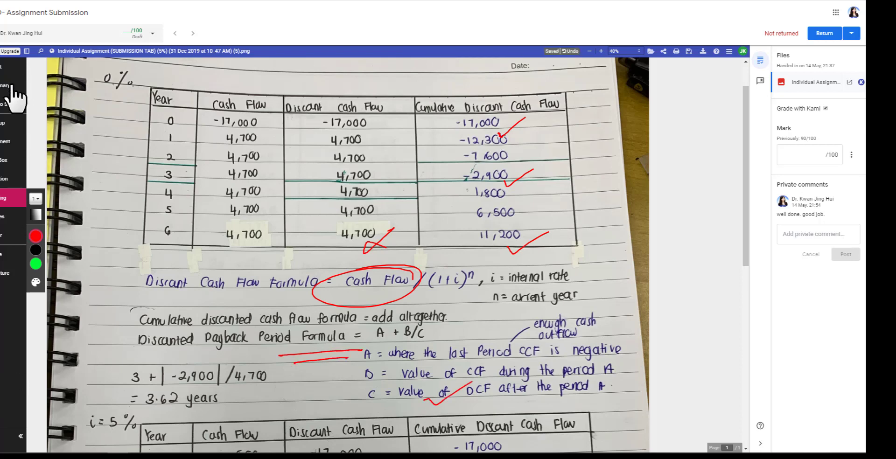
- Switch to Kami's Hand tool and scroll over the marked-up page
click(9, 68)
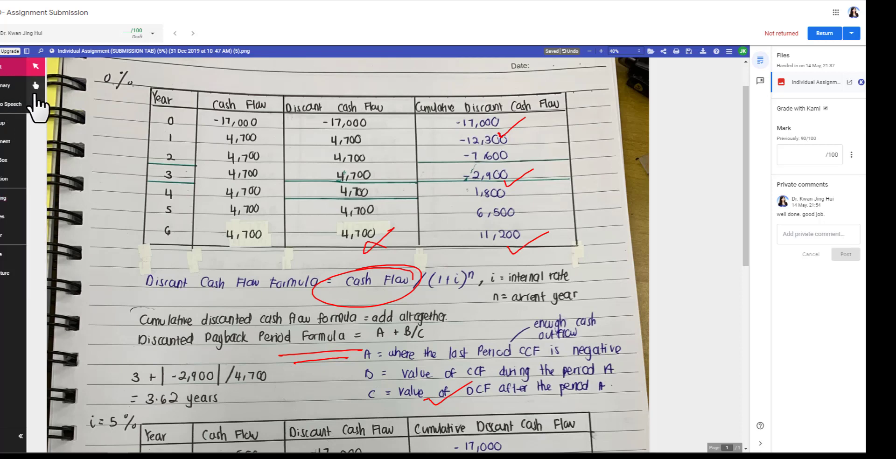
click(35, 85)
scroll(201, 252, down, 3)
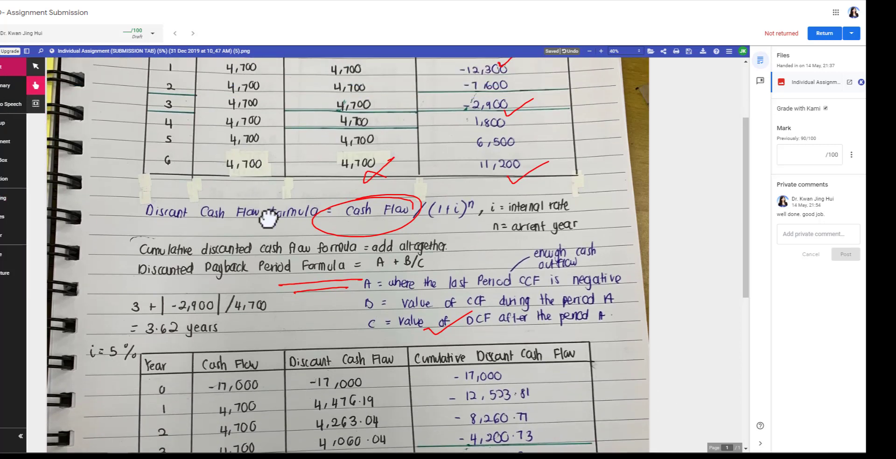
scroll(256, 226, up, 2)
scroll(260, 164, down, 2)
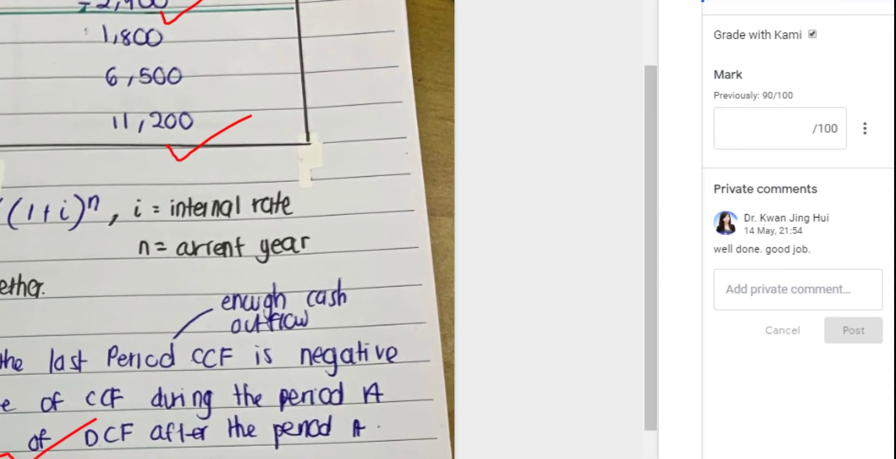
- Enter a mark of 80 out of 100 in the grading panel
click(801, 127)
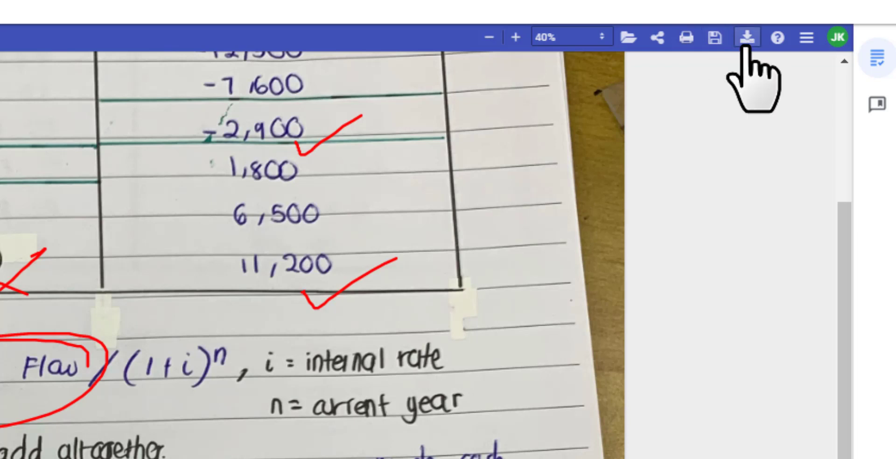
click(659, 44)
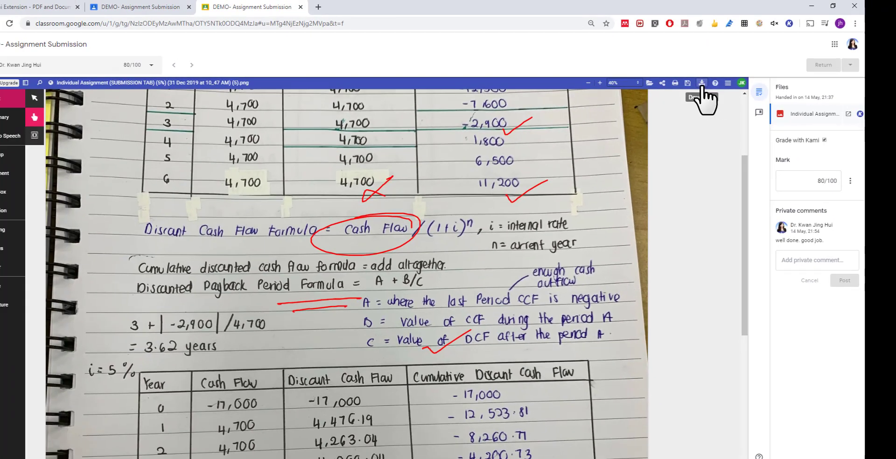
- Export the annotated page to your computer with all annotations
click(702, 84)
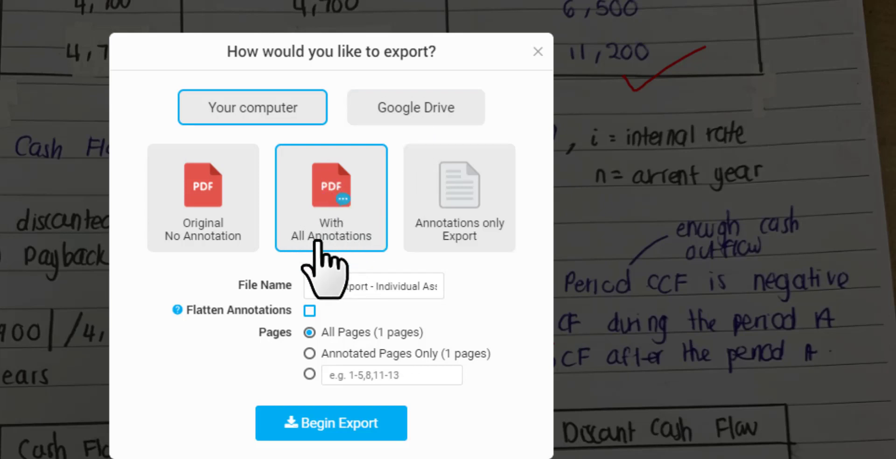
click(306, 423)
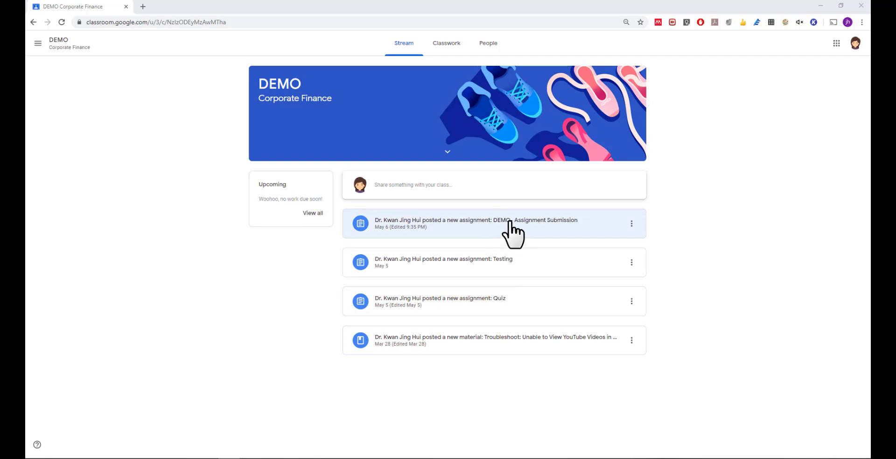
- Open DEMO- Assignment Submission from the stream and zoom the page to 150%
click(509, 222)
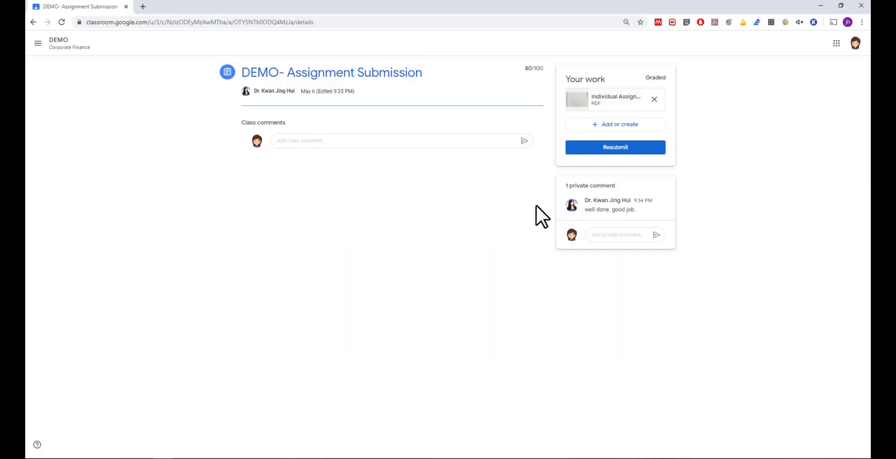
key(ctrl+plus)
key(ctrl+plus)
key(ctrl+plus)
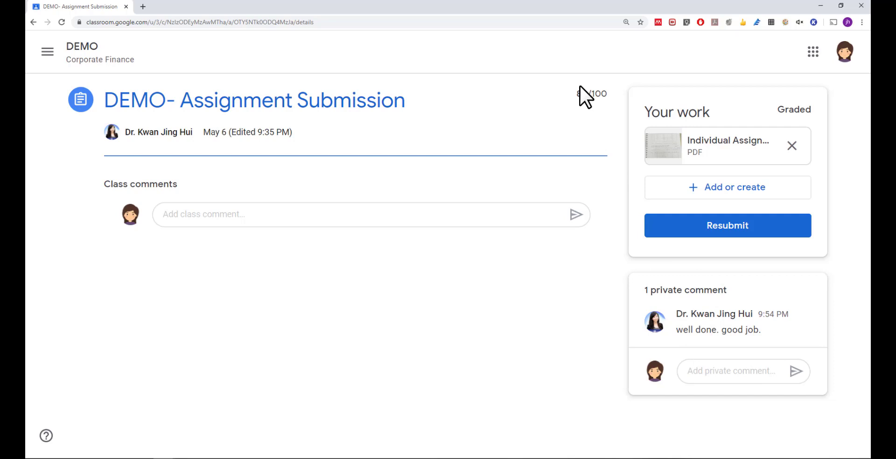
- Open the returned marked-up PDF attachment in a new window
click(672, 154)
ctrl+scroll(544, 212, up, 1)
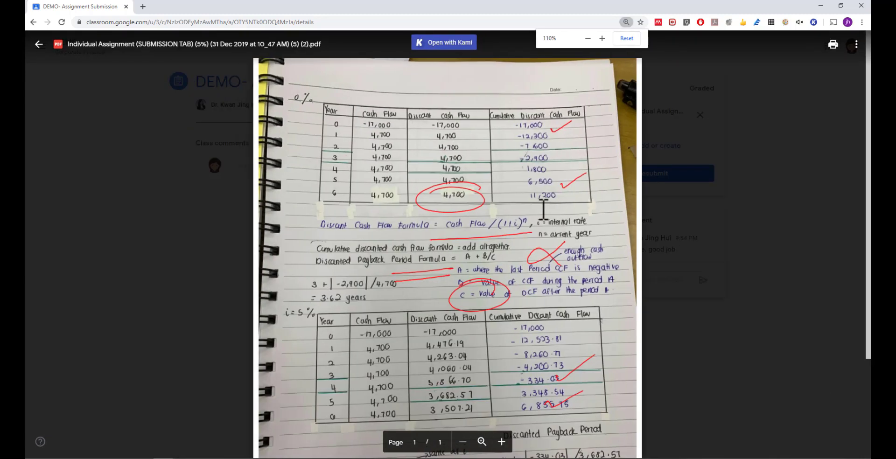
scroll(544, 247, down, 2)
scroll(543, 247, up, 1)
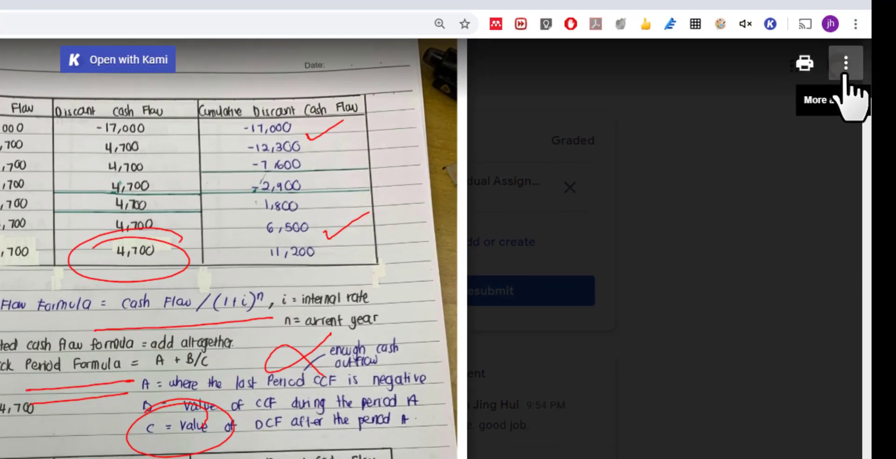
click(845, 70)
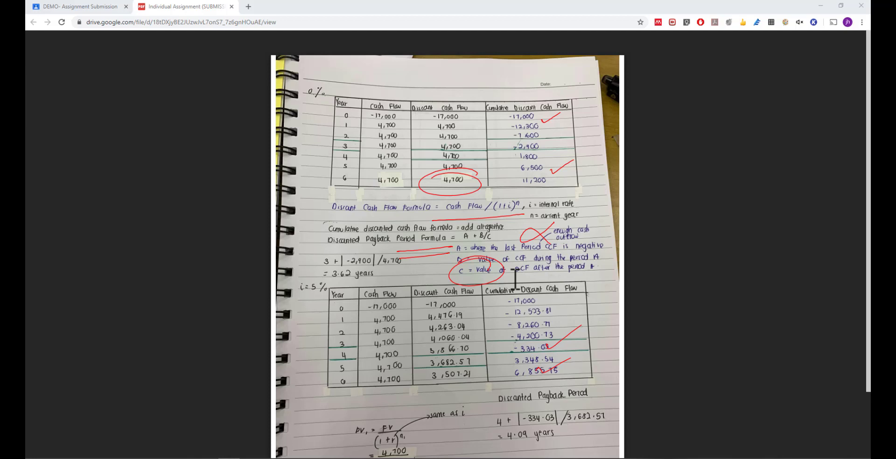
mouse_move(494, 166)
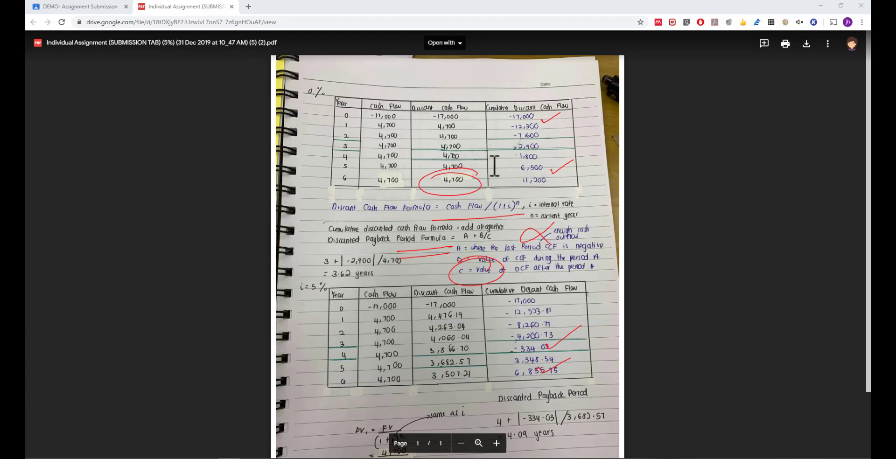
- Back on the Classroom assignment tab, close the preview and reopen the red-marked PDF attachment
click(100, 6)
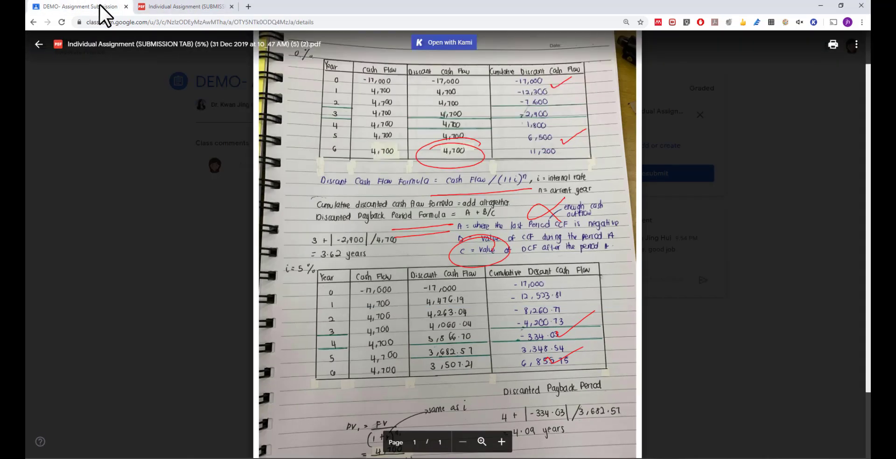
click(743, 267)
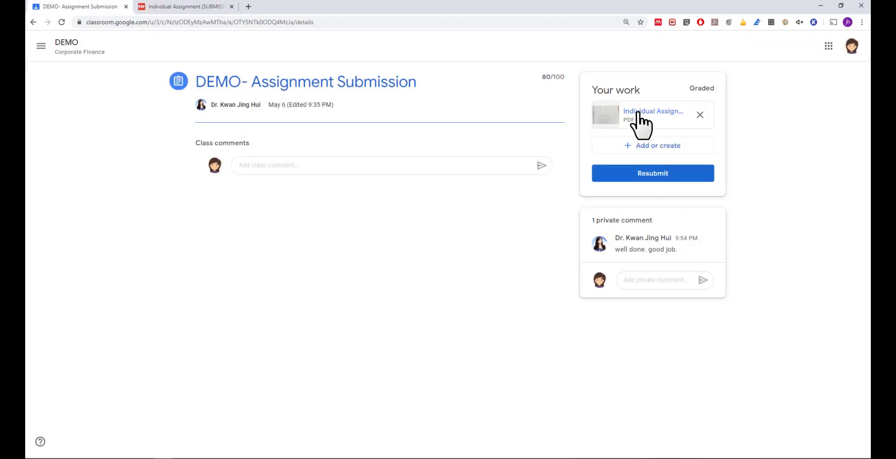
click(637, 113)
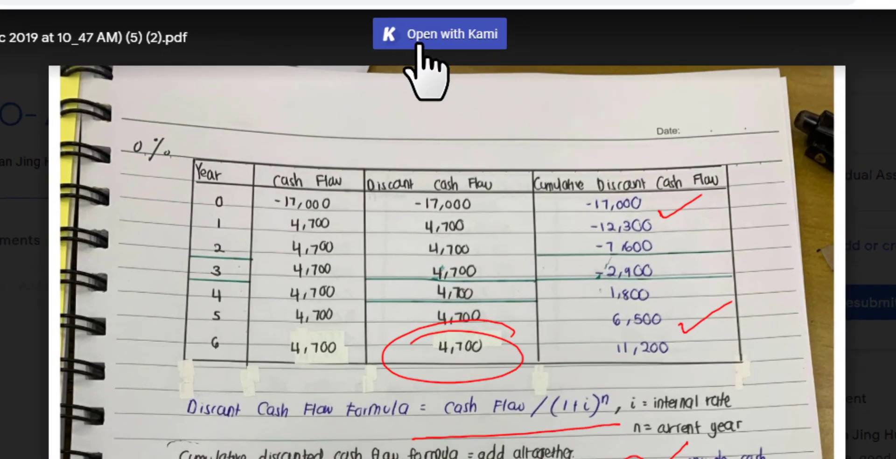